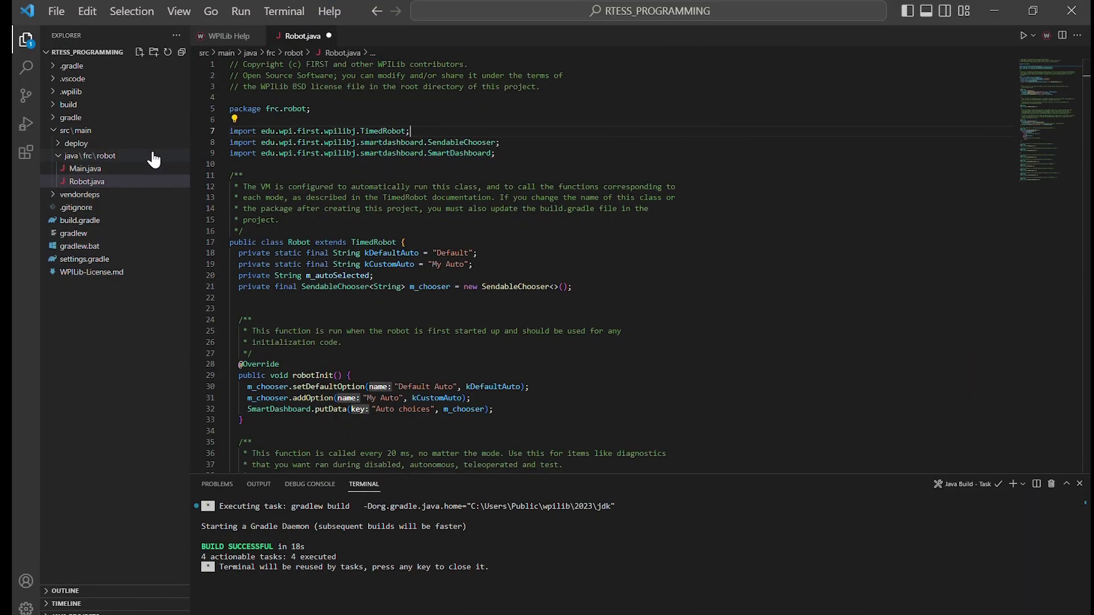
# Create a new Subsystem class named Pneumatics in the java\frc\robot package.
pyautogui.rightClick(146, 156)
pyautogui.click(199, 417)
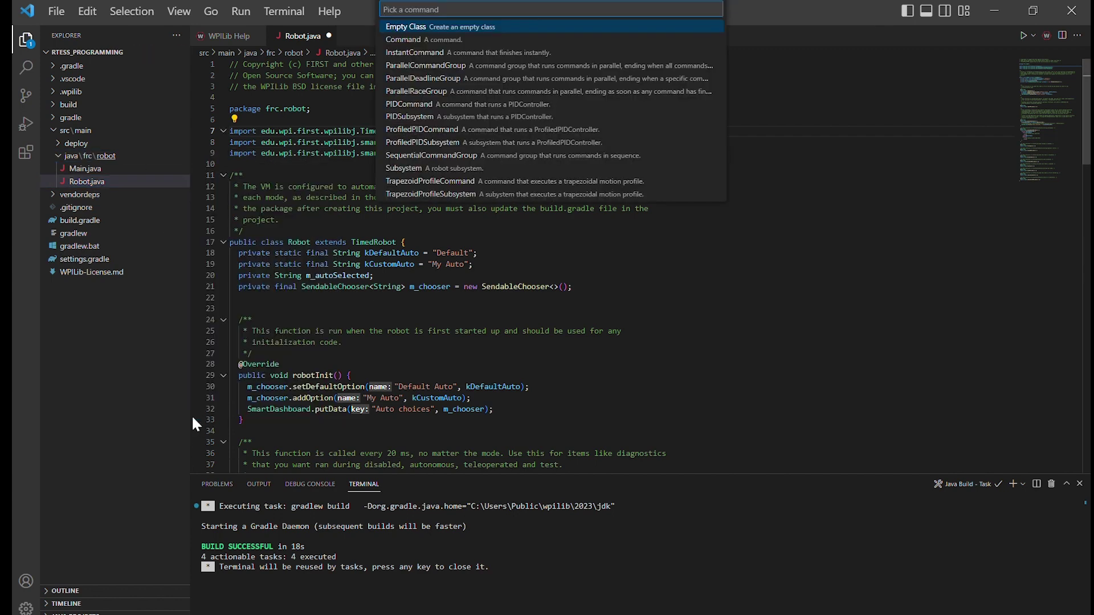
pyautogui.write('sub')
pyautogui.press('Return')
pyautogui.write('Pne')
pyautogui.write('matics')
pyautogui.press('Return')
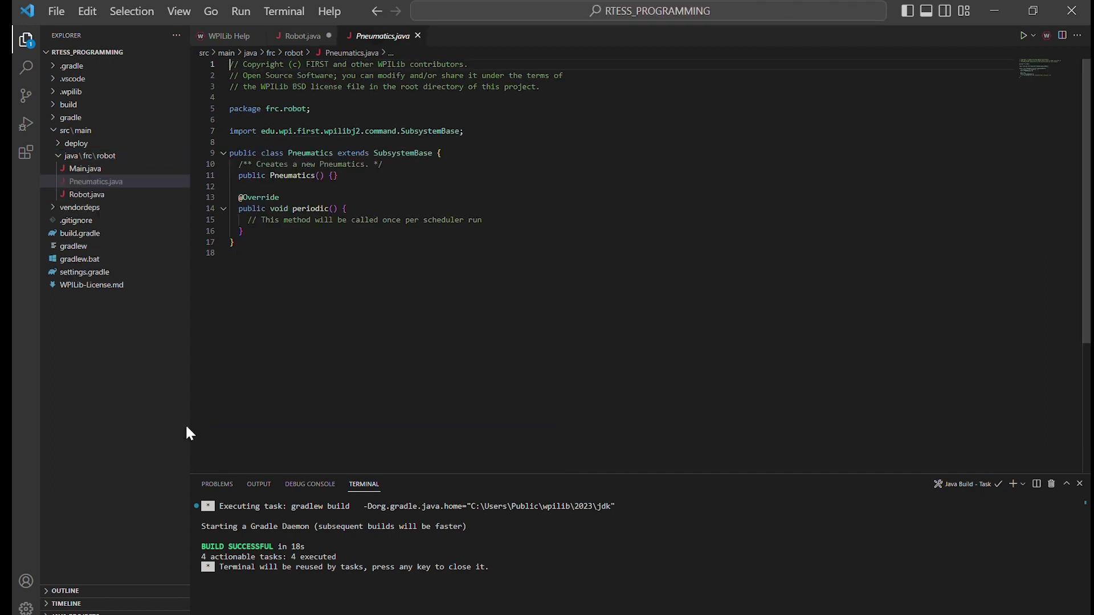
# Declare a DoubleSolenoid pneumatics field and begin assigning a new DoubleSolenoid in the constructor.
pyautogui.click(333, 175)
pyautogui.press('Return')
pyautogui.press('Return')
pyautogui.click(418, 164)
pyautogui.press('Return')
pyautogui.write('Do')
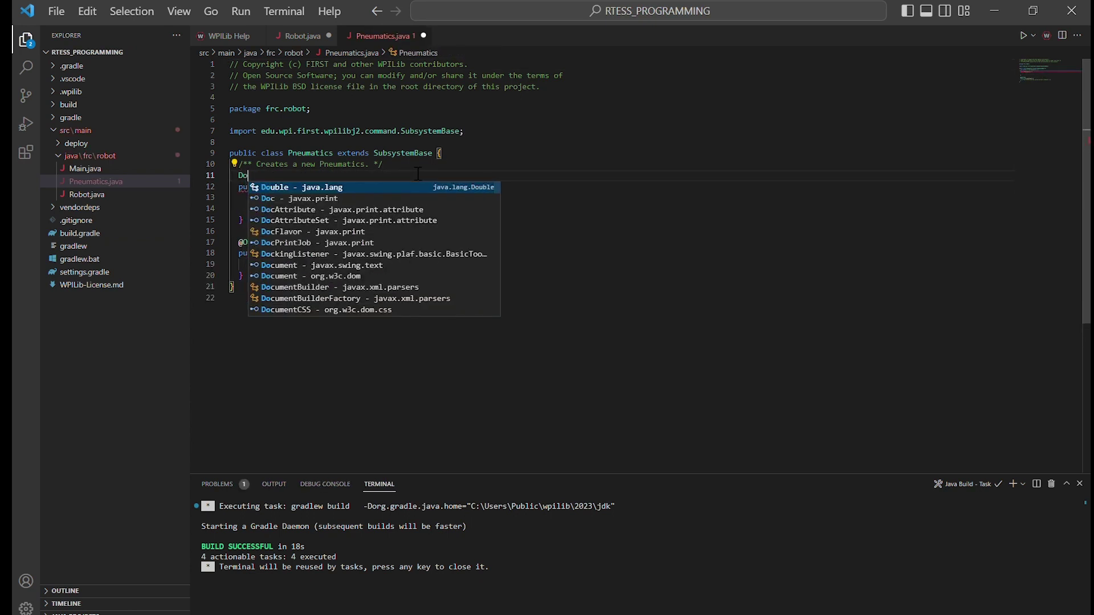
pyautogui.write('ubleSoel')
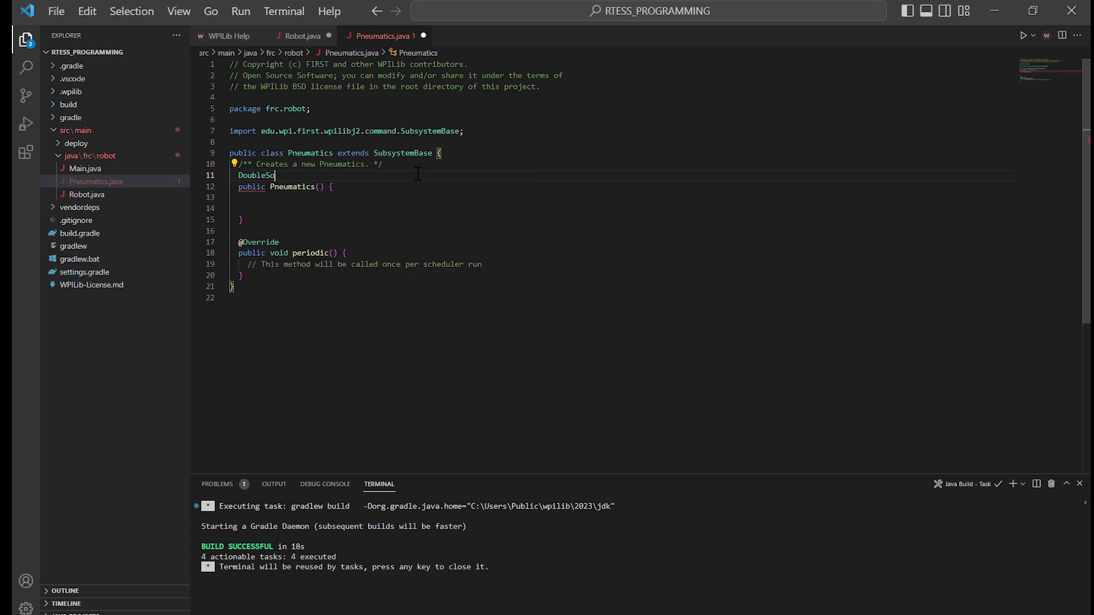
pyautogui.write('le')
pyautogui.press('Tab')
pyautogui.write('pneum')
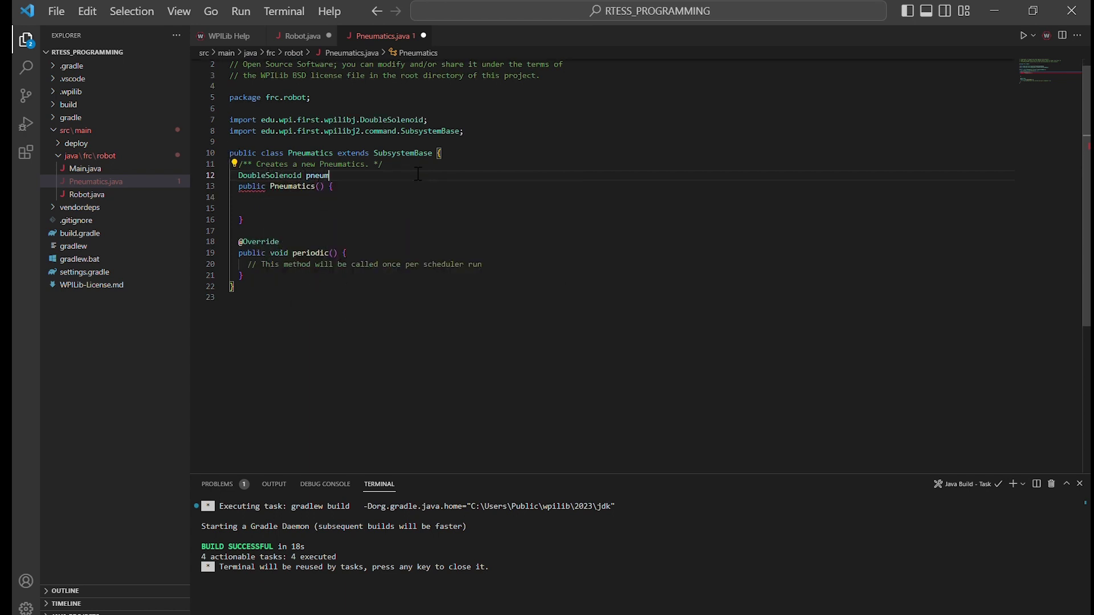
pyautogui.write('atics;')
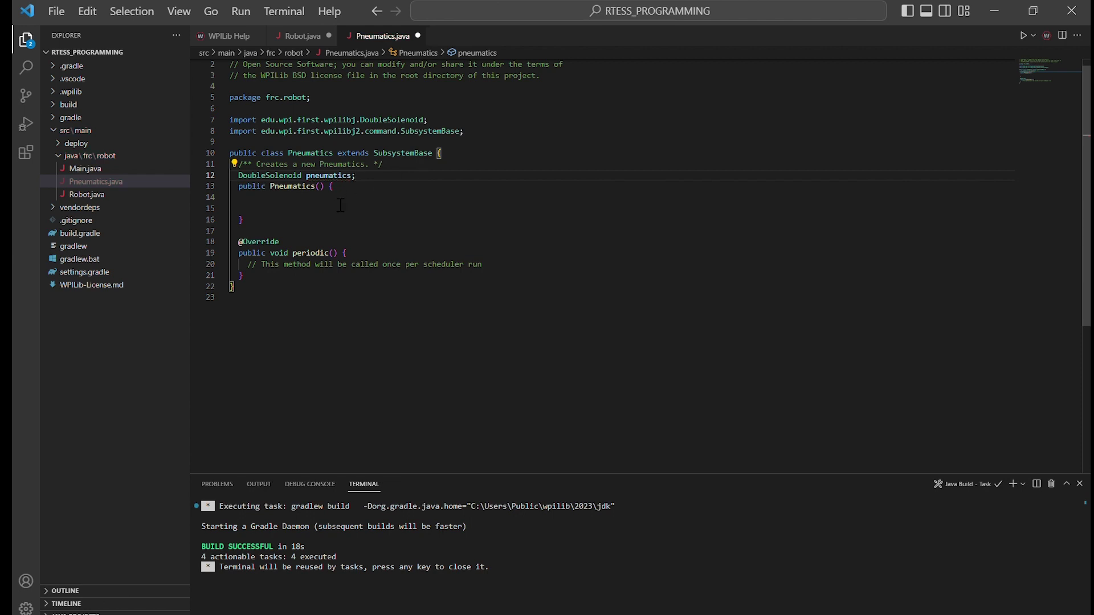
pyautogui.click(340, 202)
pyautogui.write('pneu')
pyautogui.press('Tab')
pyautogui.write('= new Dou')
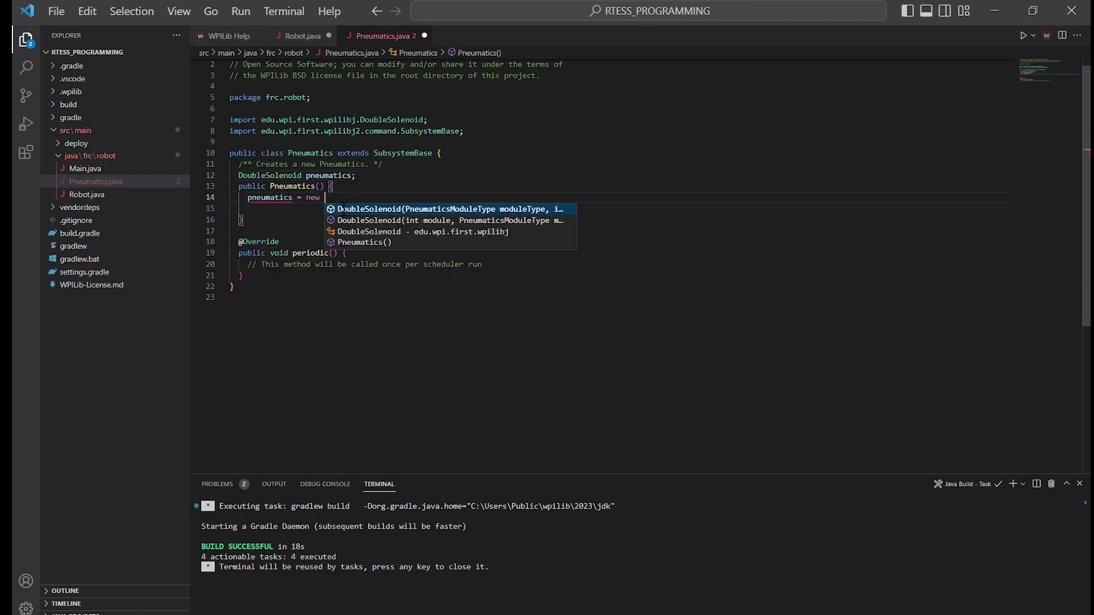
pyautogui.press('Tab')
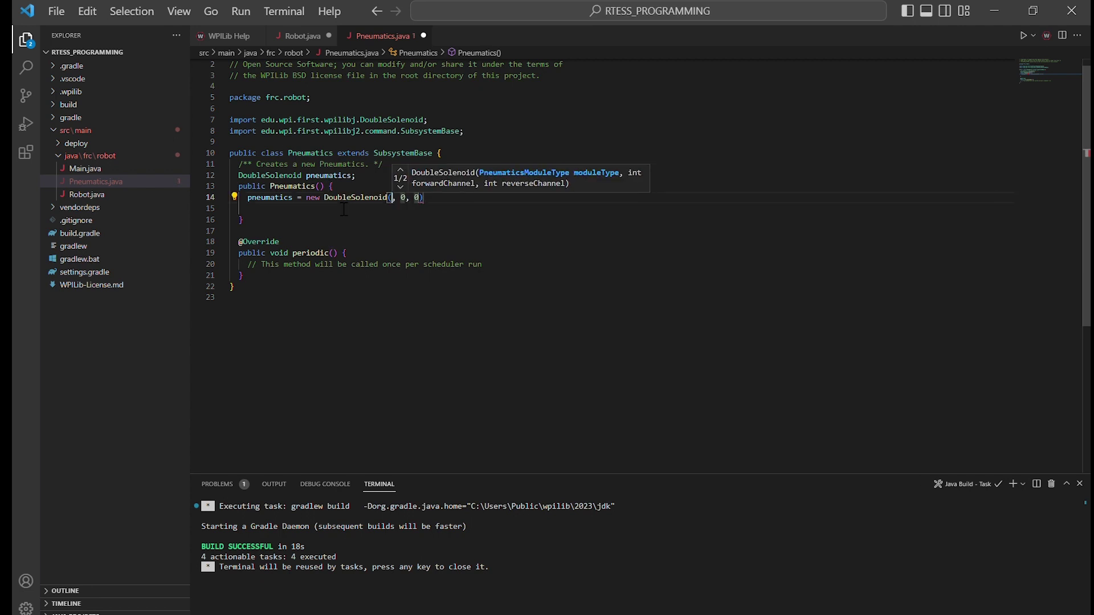
pyautogui.write('P')
# Give the DoubleSolenoid PneumaticsModuleType.REVPH as its module type and save the file.
pyautogui.press('Down')
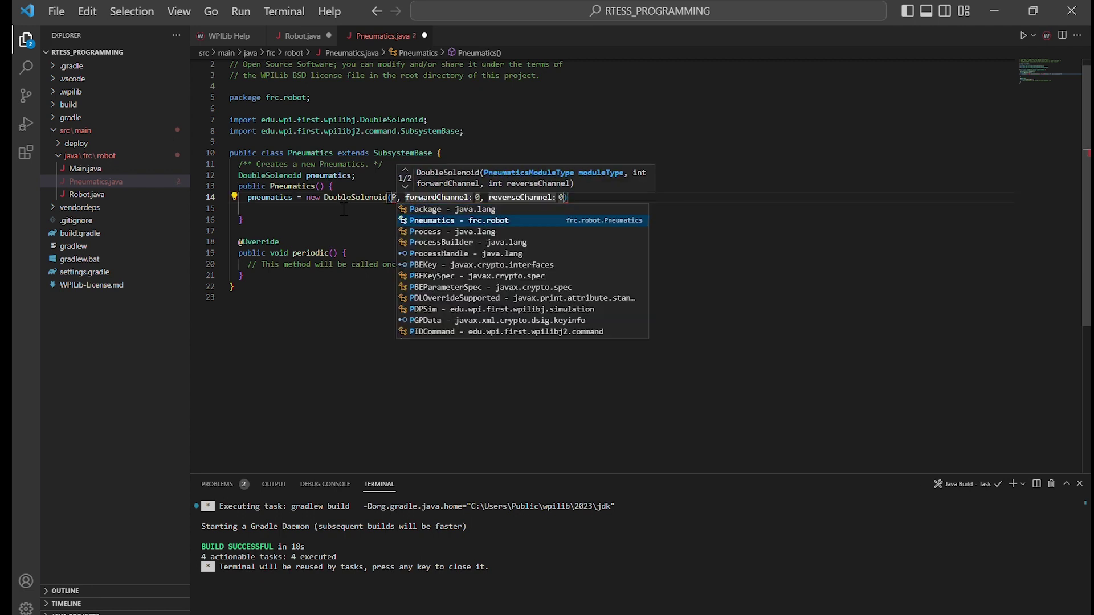
pyautogui.write('neum')
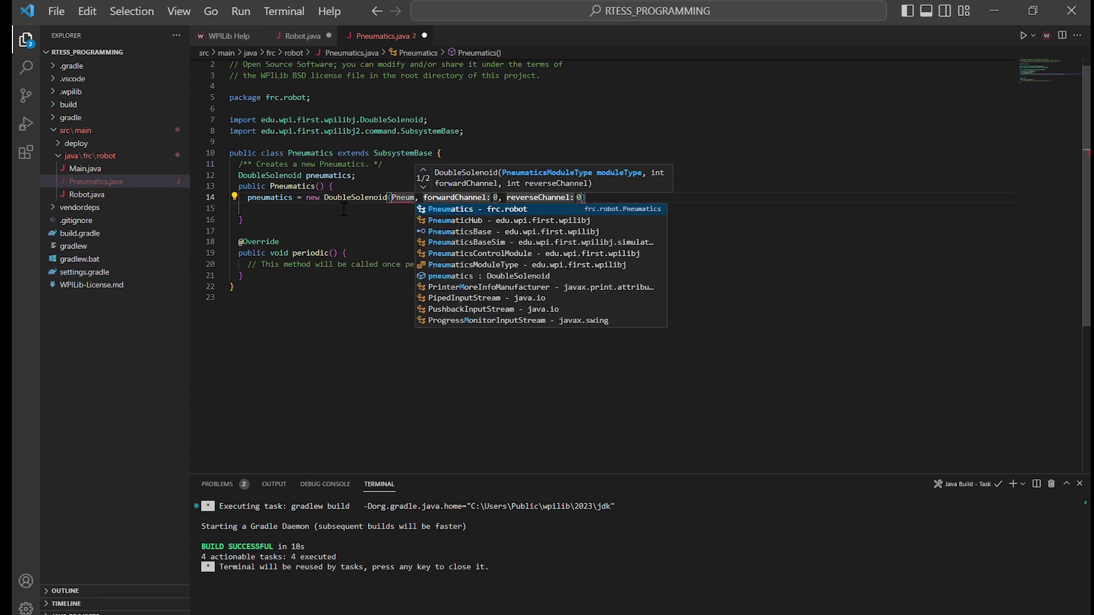
pyautogui.press('Down')
pyautogui.press('Down')
pyautogui.press('Down')
pyautogui.press('Return')
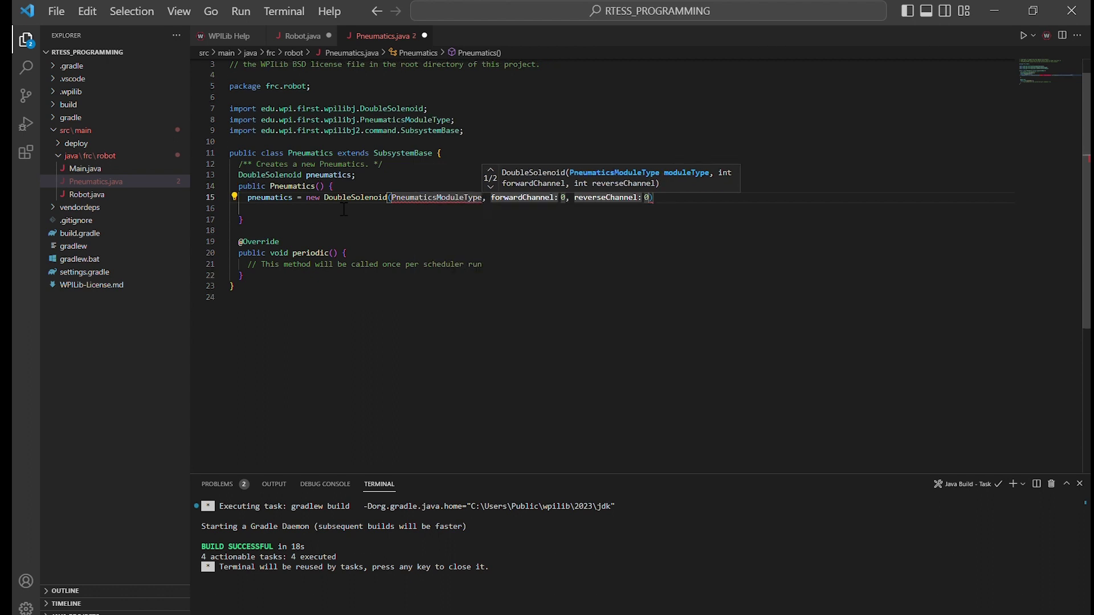
pyautogui.write('.')
pyautogui.press('Down')
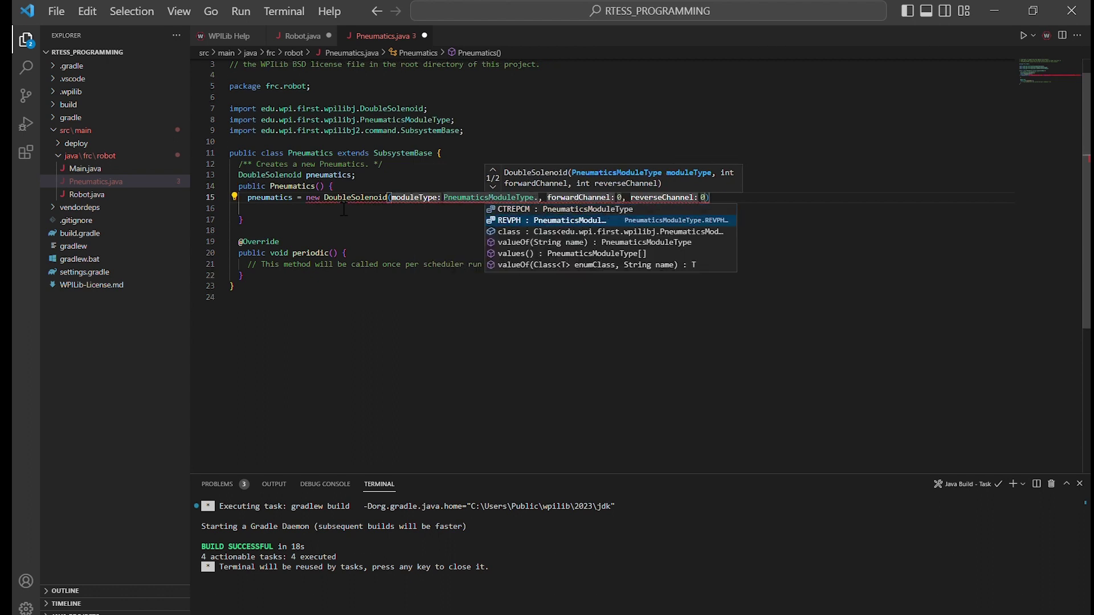
pyautogui.press('Return')
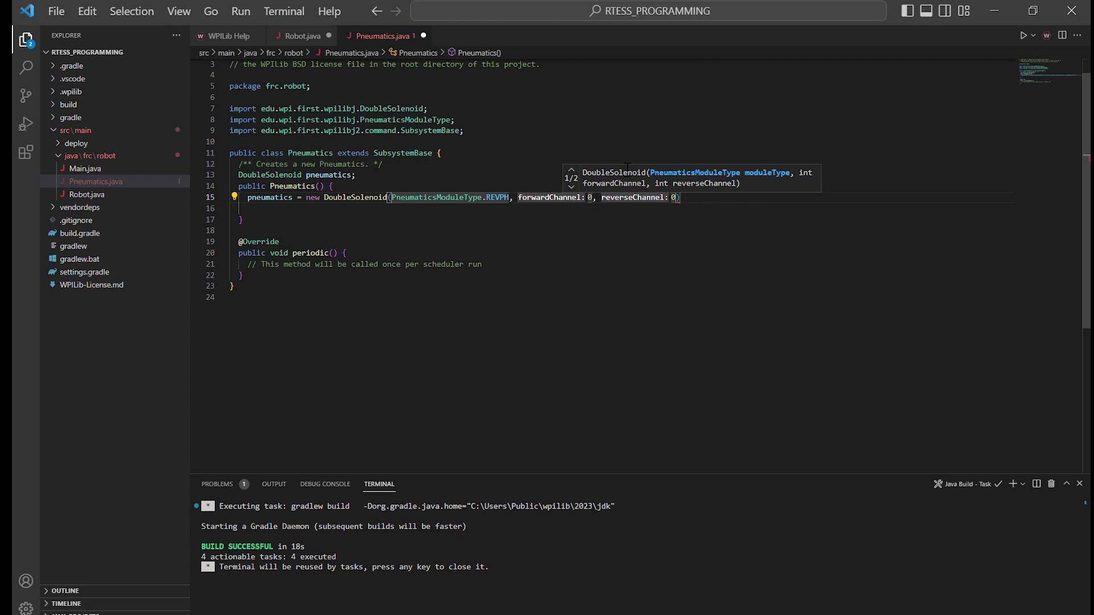
pyautogui.click(699, 198)
pyautogui.write(';')
pyautogui.hotkey('ctrl', 's')
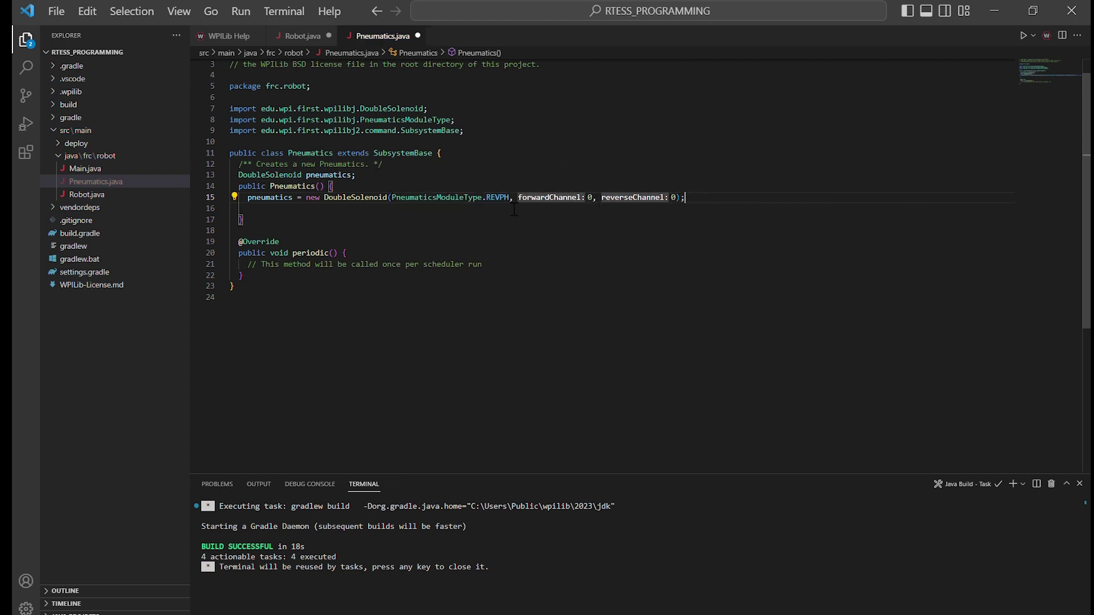
# Set the solenoid's forward channel to 0 and reverse channel to 1.
pyautogui.doubleClick(500, 198)
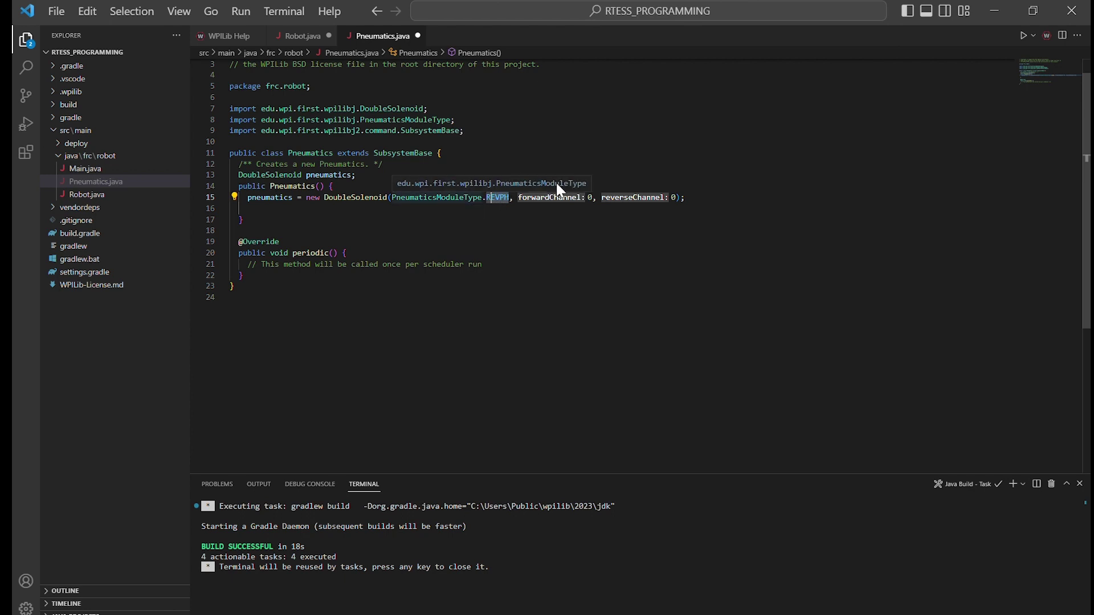
pyautogui.tripleClick(603, 198)
pyautogui.press('End')
pyautogui.press('Left')
pyautogui.press('Left')
pyautogui.click(593, 197)
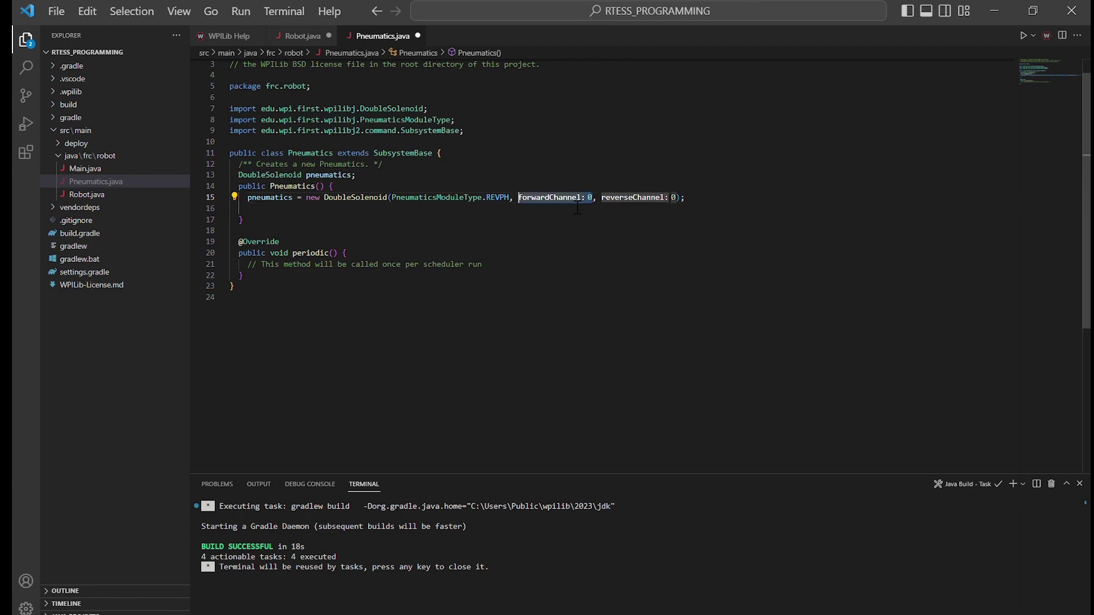
pyautogui.click(675, 198)
pyautogui.press('BackSpace')
pyautogui.write('1')
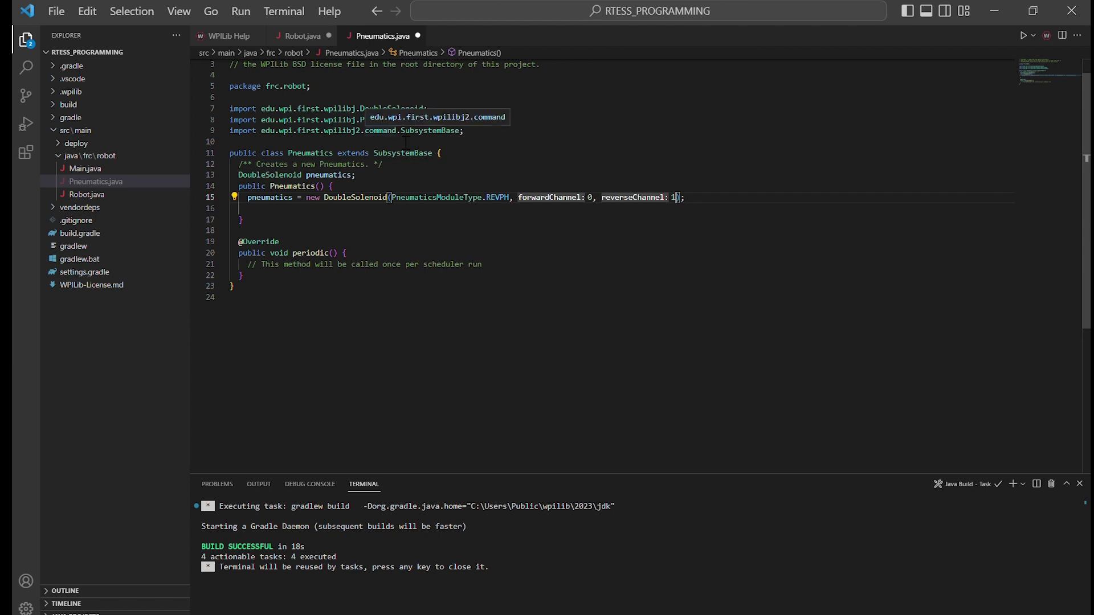
# In Robot.java, declare driveStick as a new XboxController on port 0.
pyautogui.click(302, 36)
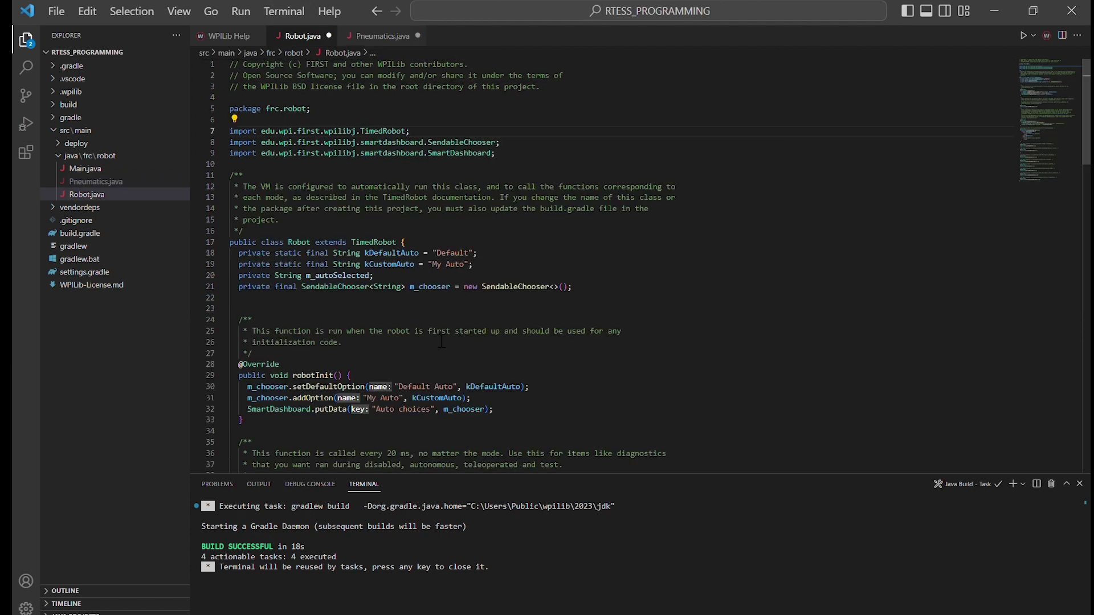
pyautogui.click(604, 287)
pyautogui.press('Return')
pyautogui.write('priva')
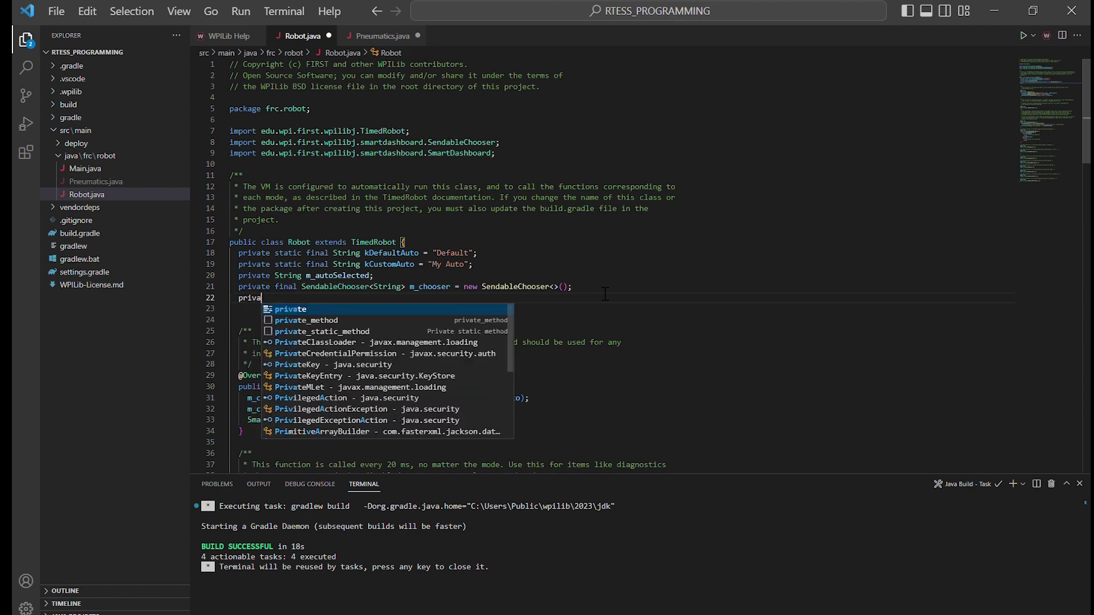
pyautogui.write('te final Xbox')
pyautogui.press('Return')
pyautogui.write('drive')
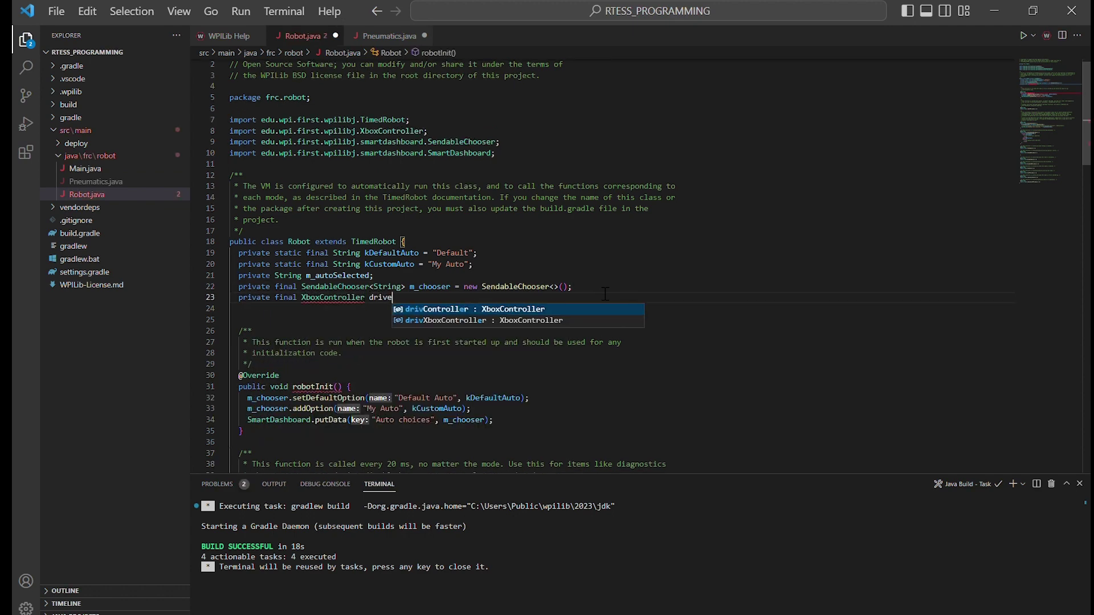
pyautogui.write('Stick = new')
pyautogui.press('Return')
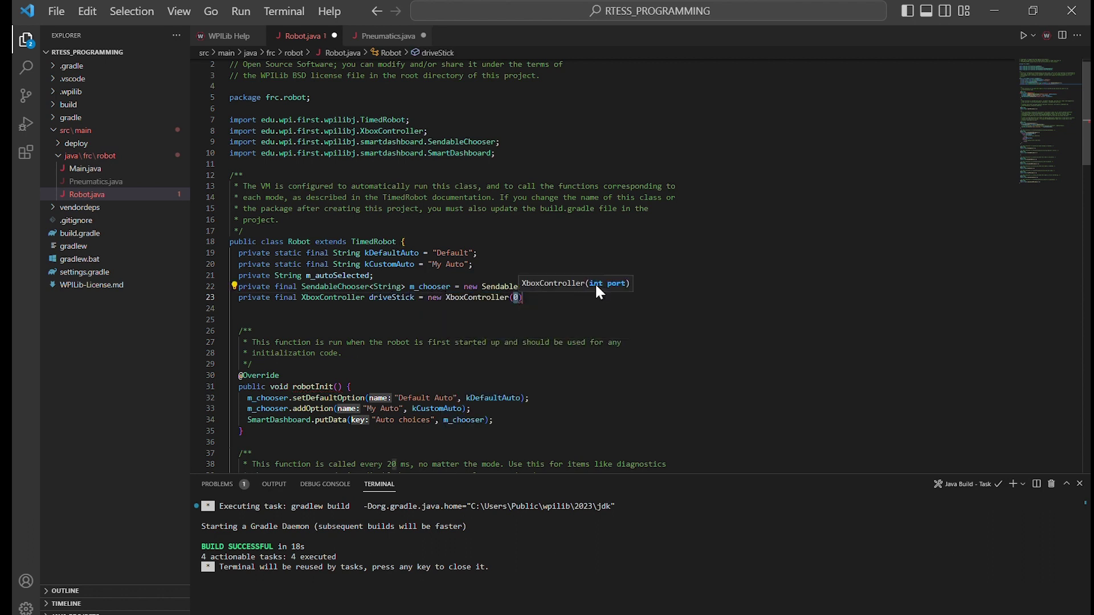
pyautogui.write('0')
# Add 'private final Pneumatics m_pneumatics = new Pneumatics();' below the controller field.
pyautogui.press('End')
pyautogui.press('Return')
pyautogui.write('private final Pneumatics pneumatics')
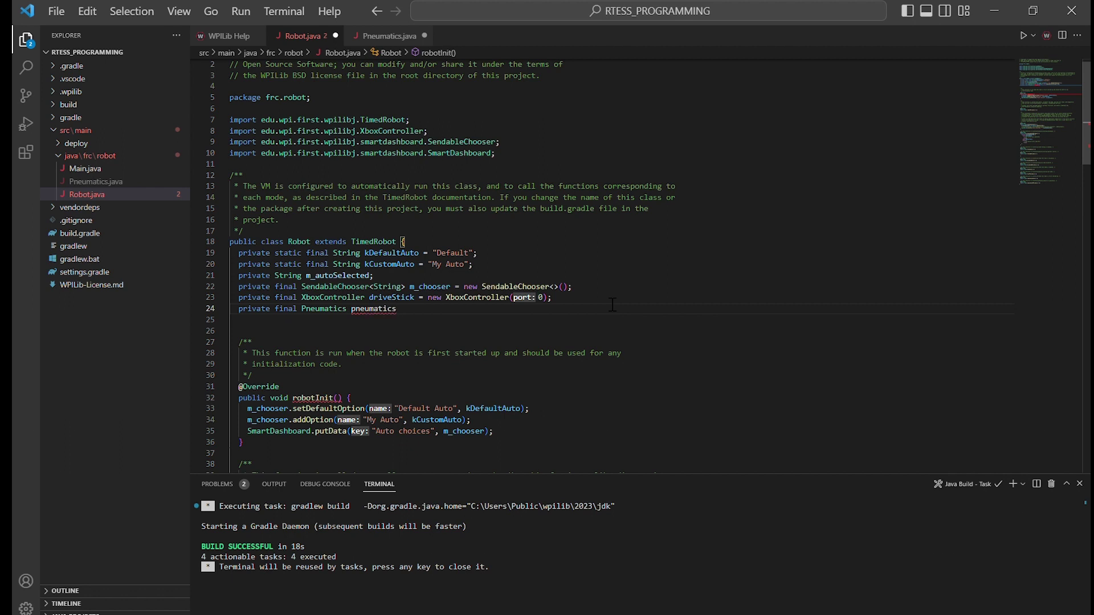
pyautogui.write('m_')
pyautogui.click(417, 312)
pyautogui.write('= new P')
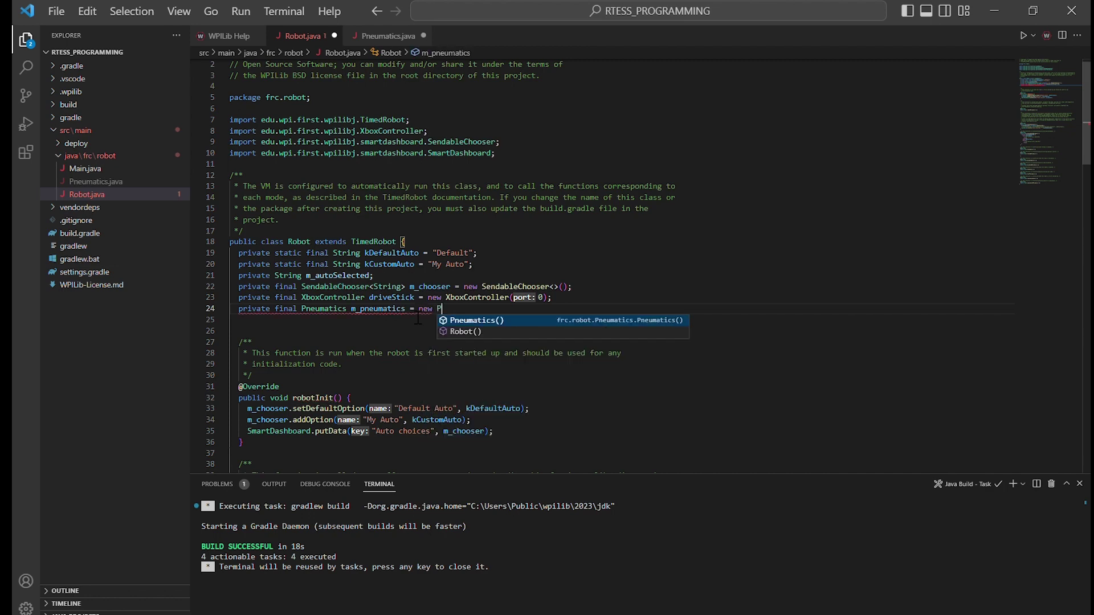
pyautogui.press('Return')
pyautogui.write(';')
pyautogui.scroll(-10, 417, 318)
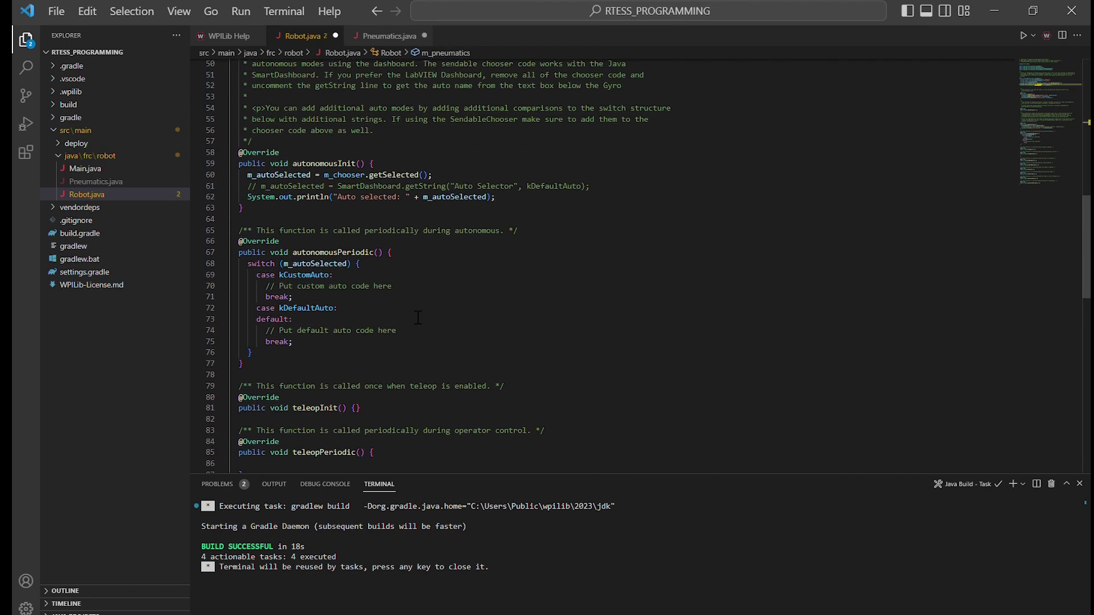
pyautogui.scroll(-5, 418, 318)
pyautogui.scroll(-3, 376, 359)
# In teleopPeriodic, write an if block conditioned on driveStick.getAButton().
pyautogui.click(314, 299)
pyautogui.press('Tab')
pyautogui.write('if(){')
pyautogui.press('Return')
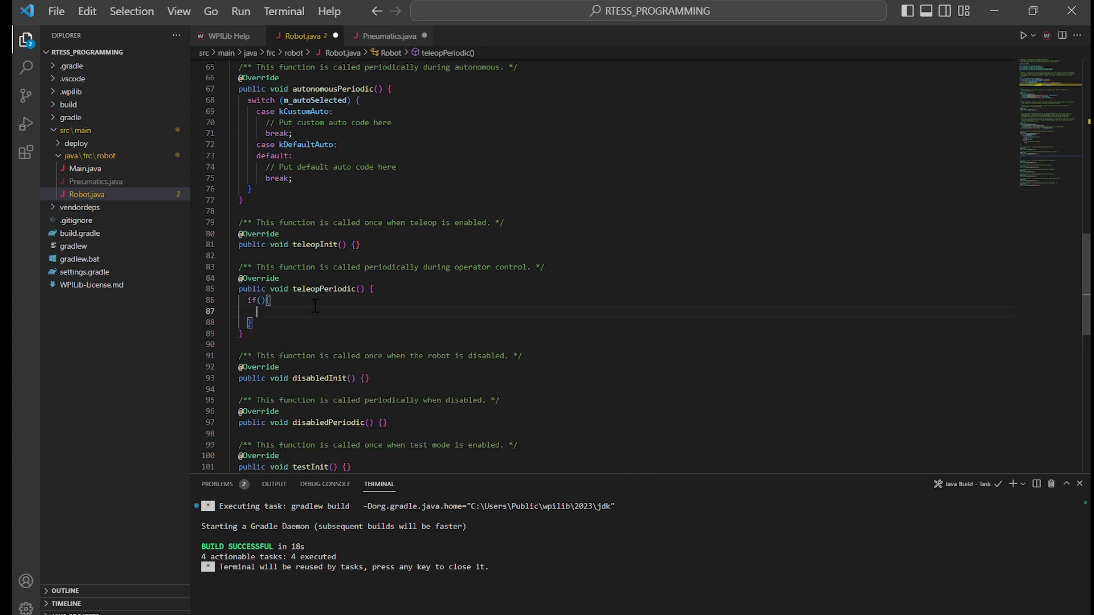
pyautogui.click(260, 301)
pyautogui.write('d')
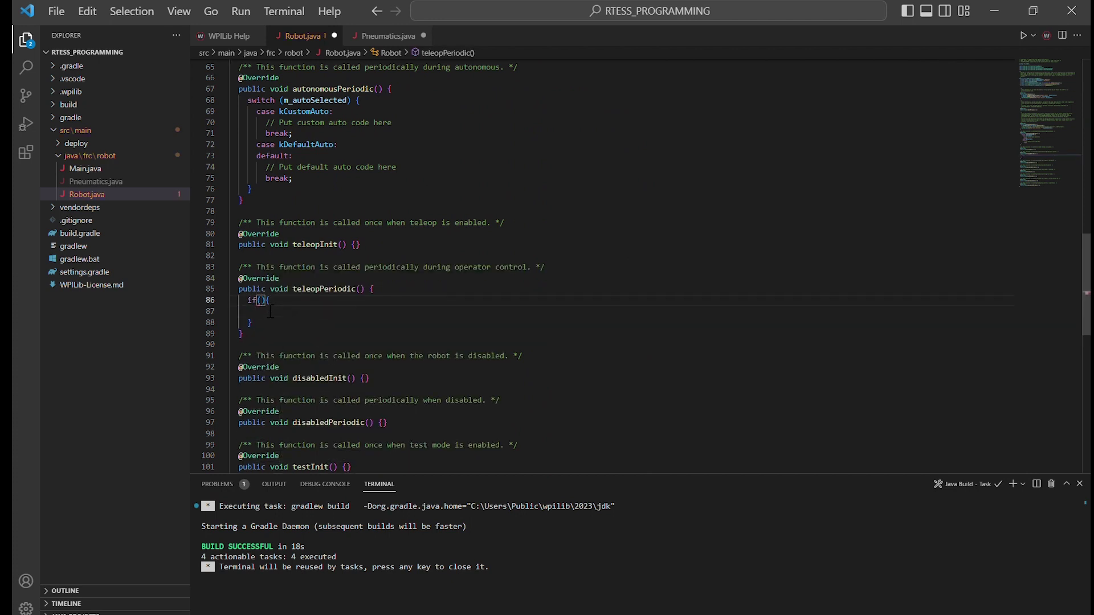
pyautogui.write('rive')
pyautogui.press('Tab')
pyautogui.write('.getA')
pyautogui.press('Tab')
# Inside the if block call m_pneumatics.pneumatics.set(Value.kForward) and save.
pyautogui.press('Down')
pyautogui.write('m')
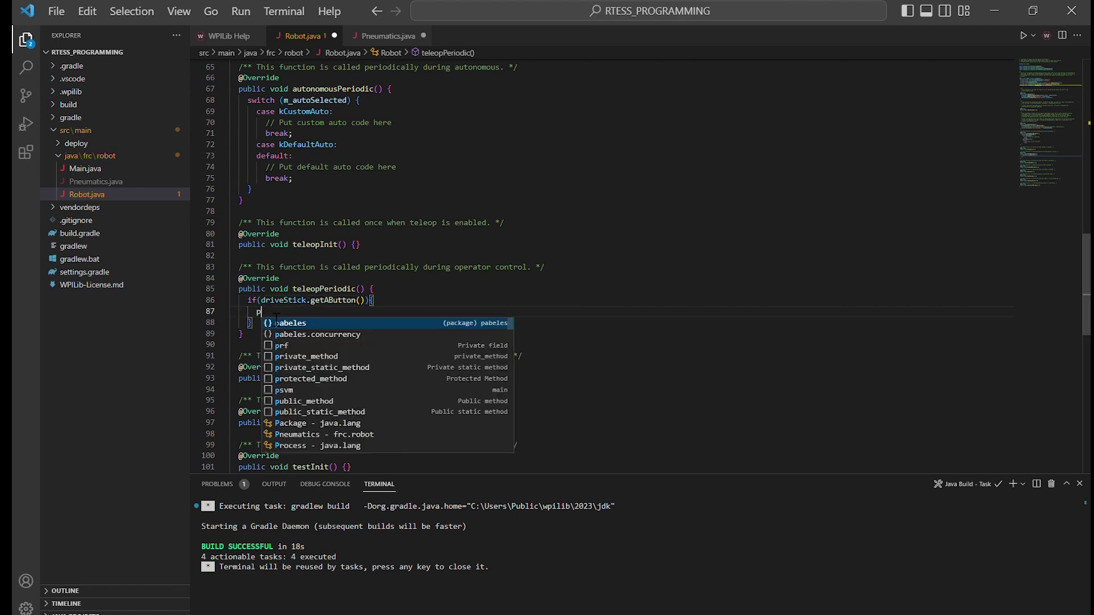
pyautogui.press('BackSpace')
pyautogui.write('m_')
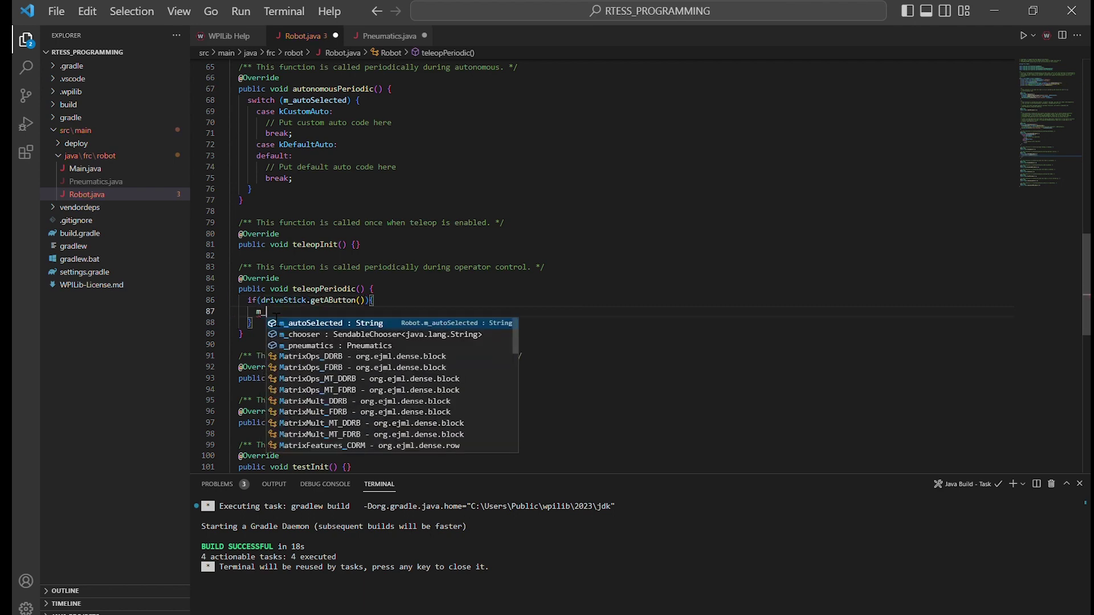
pyautogui.press('Down')
pyautogui.press('Down')
pyautogui.press('Return')
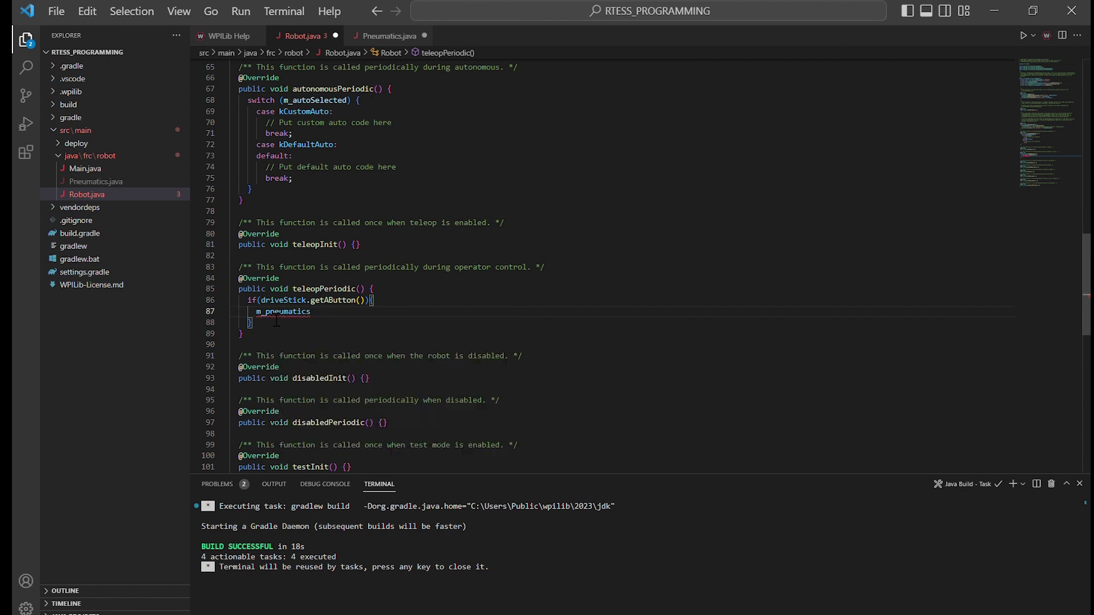
pyautogui.write('.set')
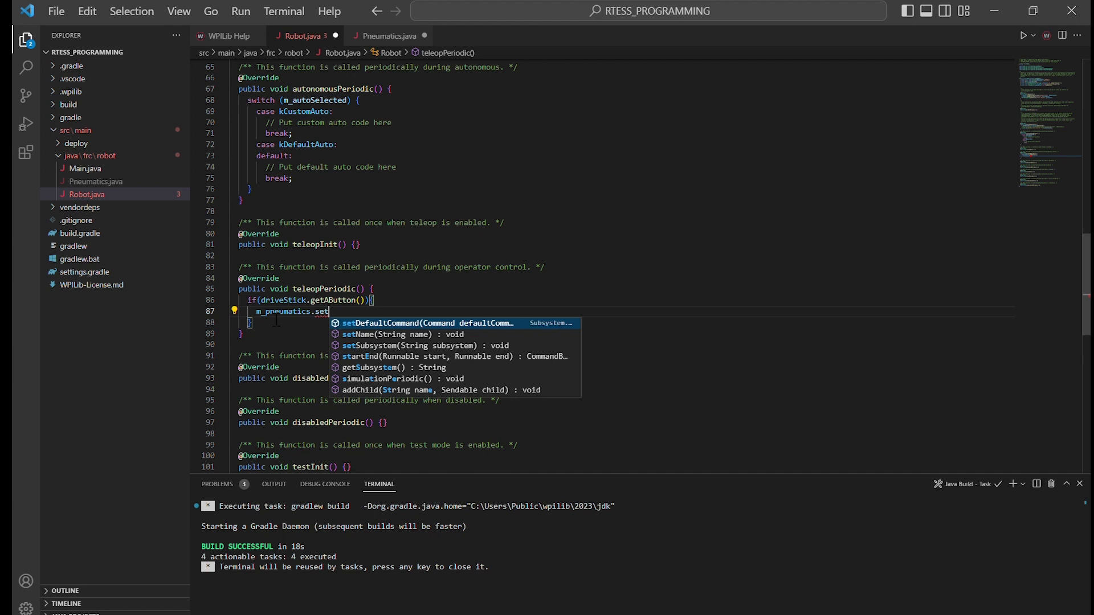
pyautogui.press('Down')
pyautogui.press('Down')
pyautogui.press('Down')
pyautogui.press('Down')
pyautogui.press('Up')
pyautogui.press('Up')
pyautogui.press('Down')
pyautogui.press('Down')
pyautogui.press('BackSpace')
pyautogui.press('BackSpace')
pyautogui.press('BackSpace')
pyautogui.write('p')
pyautogui.press('Return')
pyautogui.write('.')
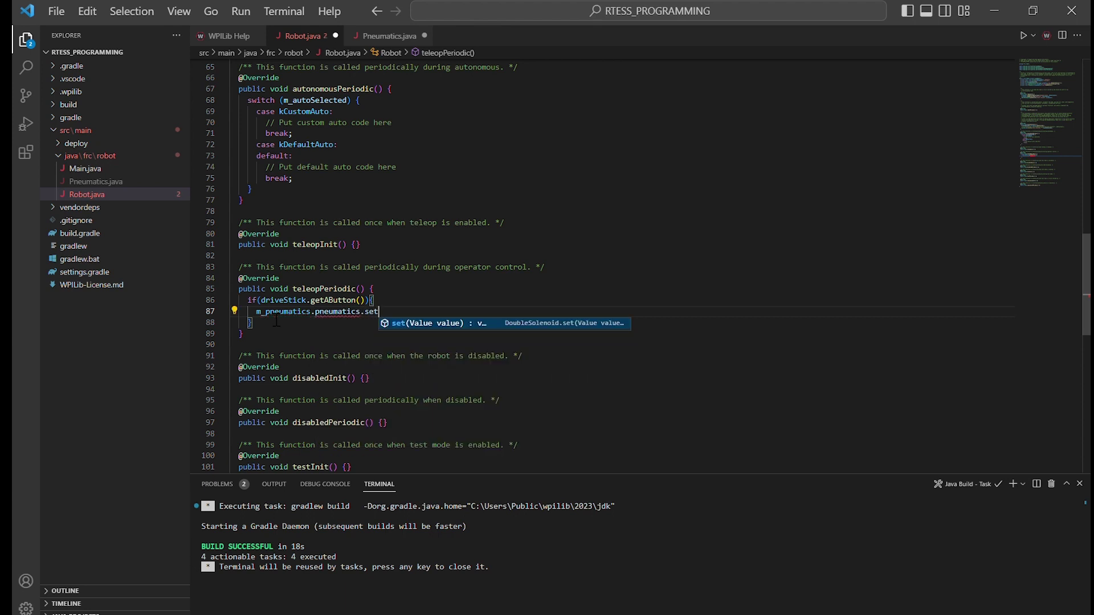
pyautogui.press('Return')
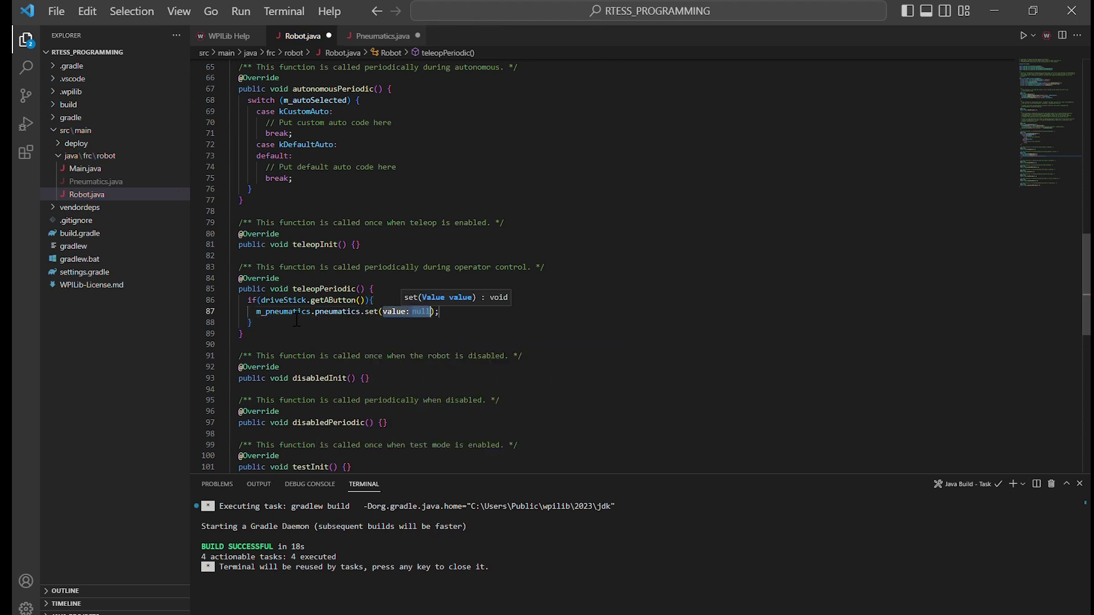
pyautogui.moveTo(372, 312)
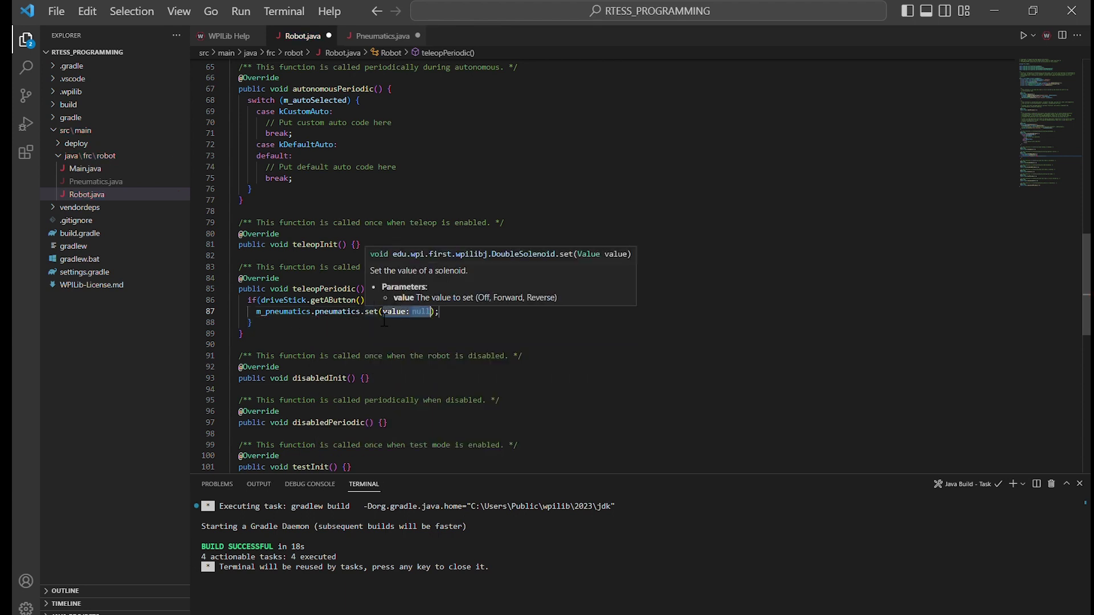
pyautogui.press('BackSpace')
pyautogui.write('k')
pyautogui.press('Tab')
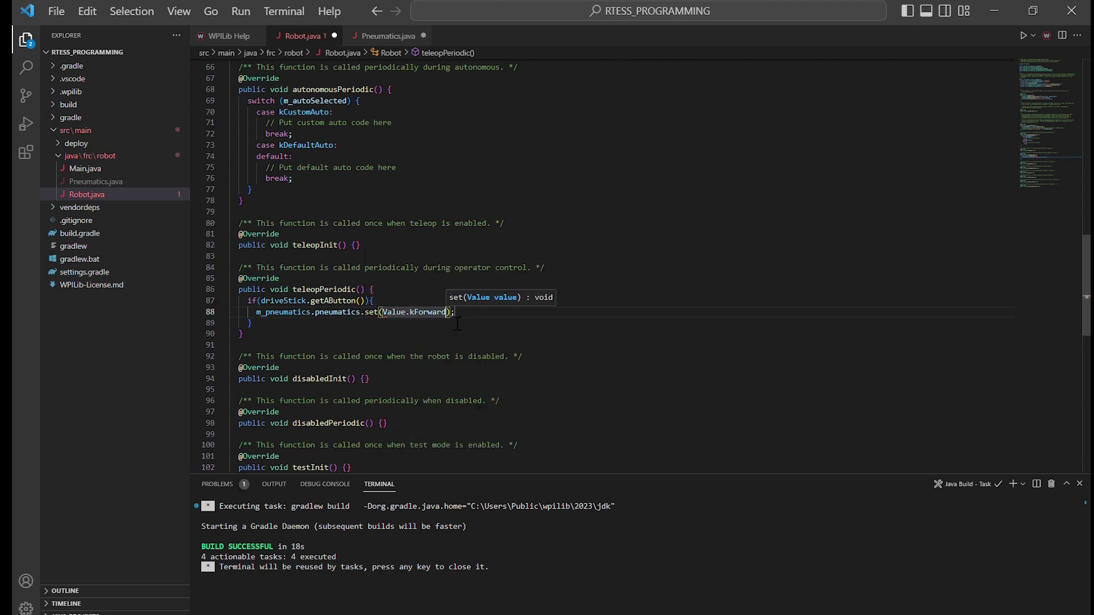
pyautogui.hotkey('ctrl', 's')
# Add an else block calling m_pneumatics.pneumatics.set(Value.kReverse) and save.
pyautogui.click(422, 325)
pyautogui.write('else{')
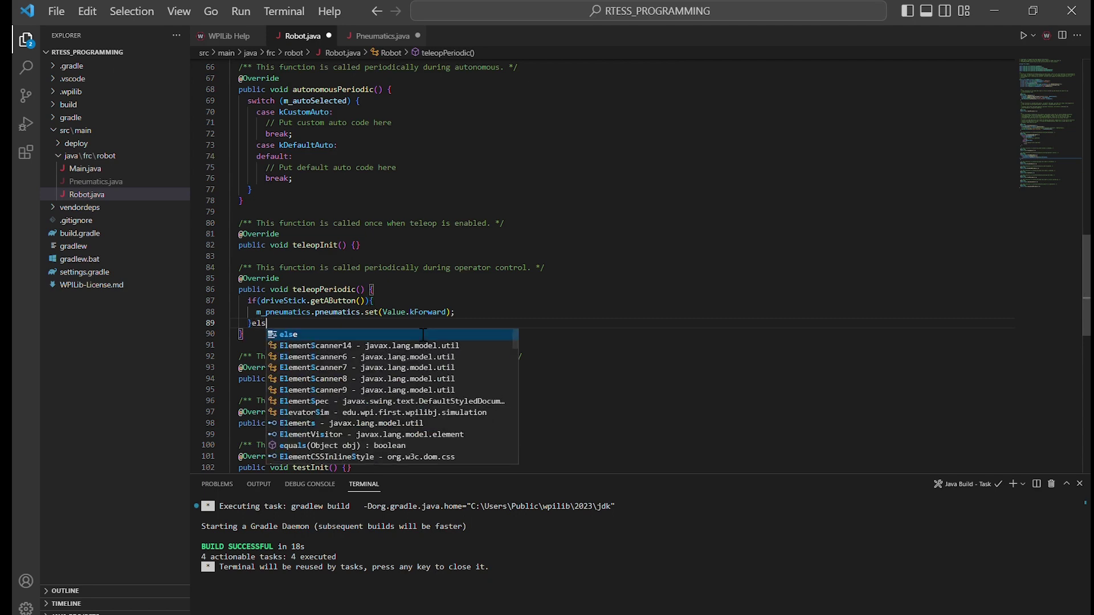
pyautogui.press('Return')
pyautogui.write('m')
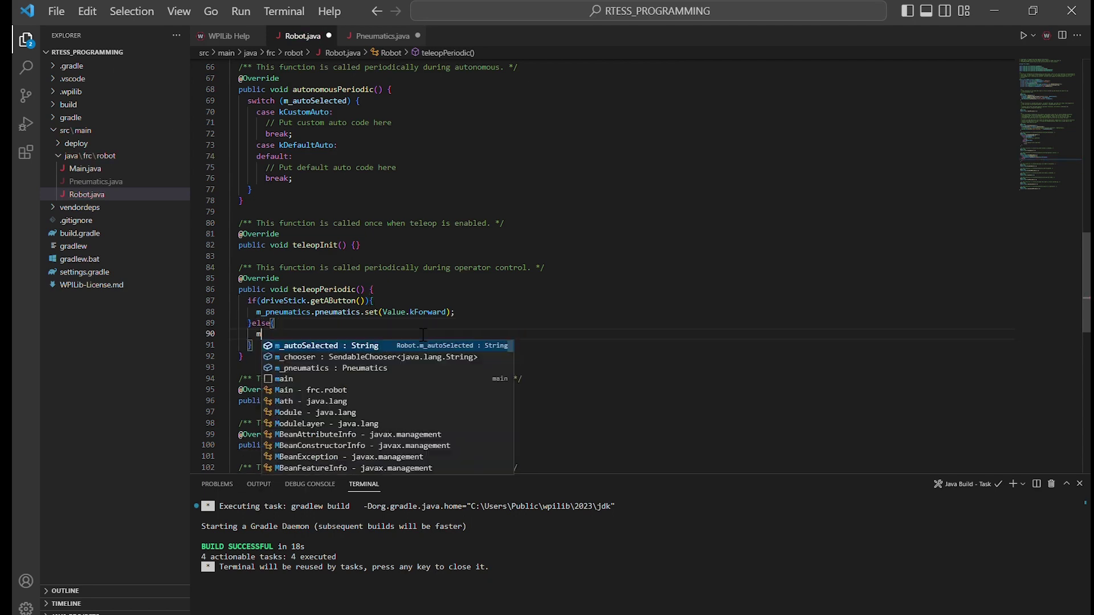
pyautogui.press('Down')
pyautogui.press('Tab')
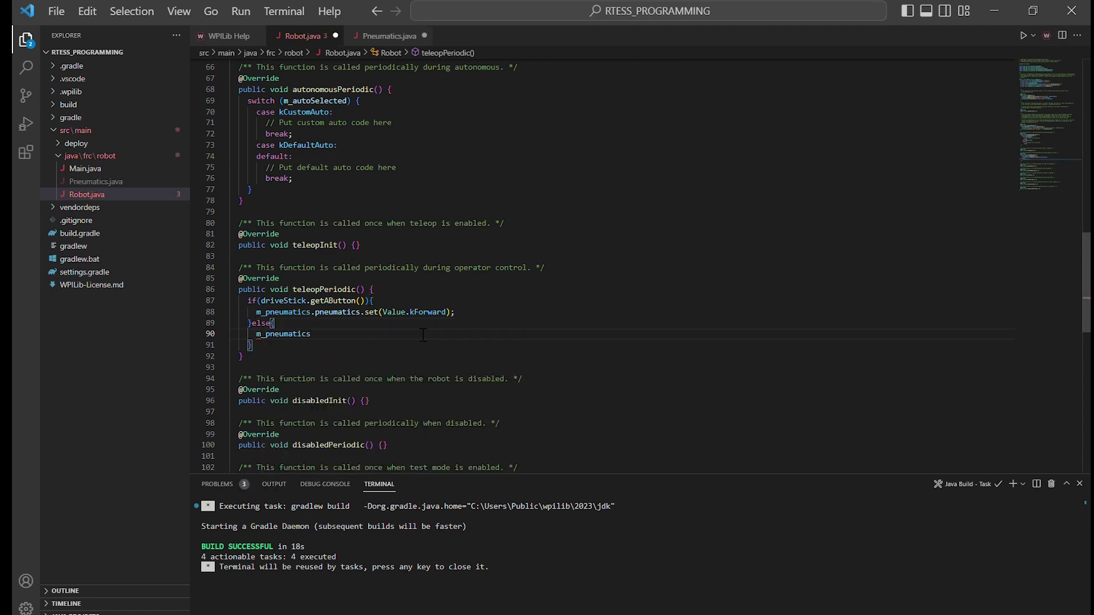
pyautogui.write('.')
pyautogui.press('Tab')
pyautogui.write('.')
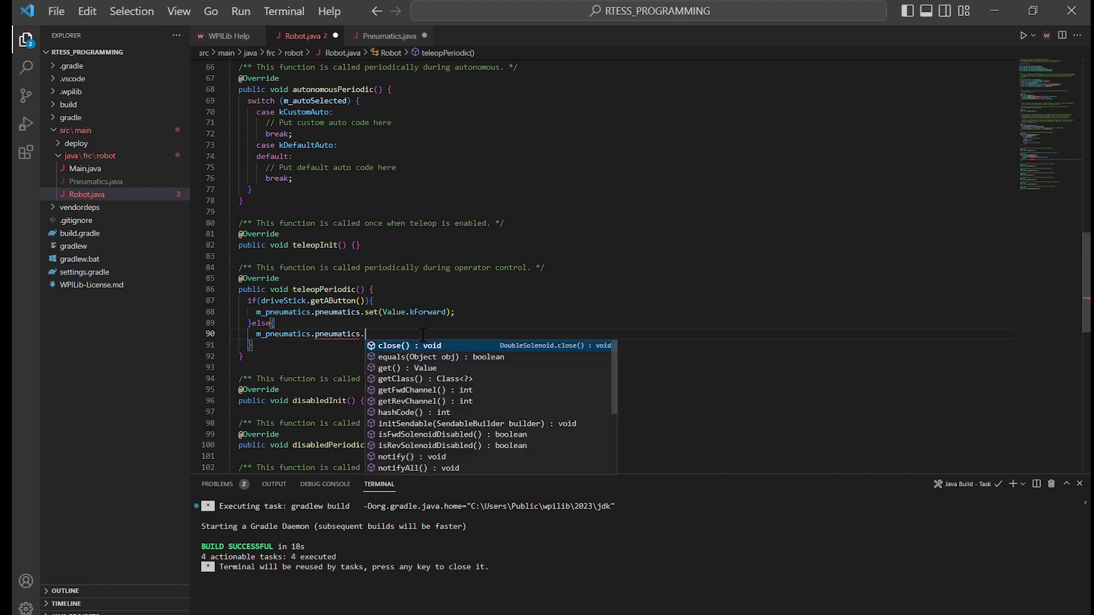
pyautogui.press('Tab')
pyautogui.write('k')
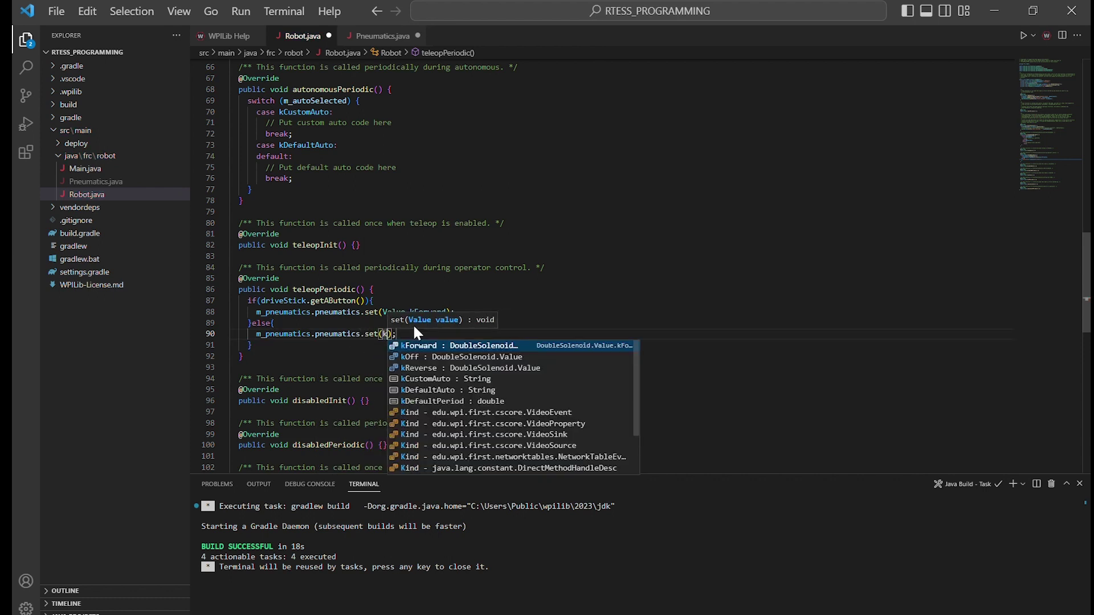
pyautogui.press('Down')
pyautogui.press('Down')
pyautogui.press('Tab')
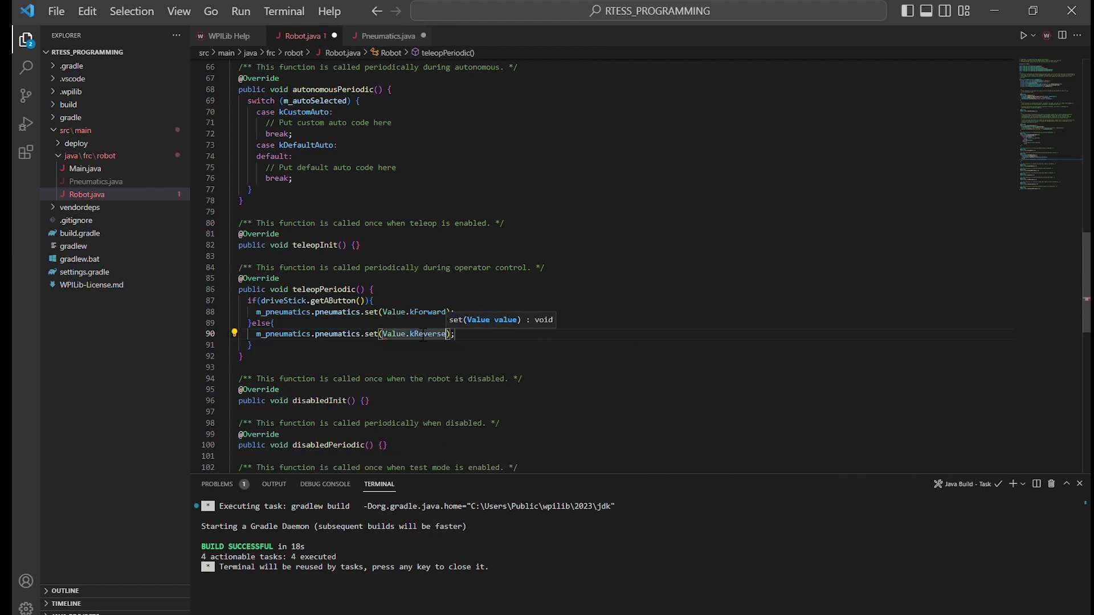
pyautogui.hotkey('ctrl', 's')
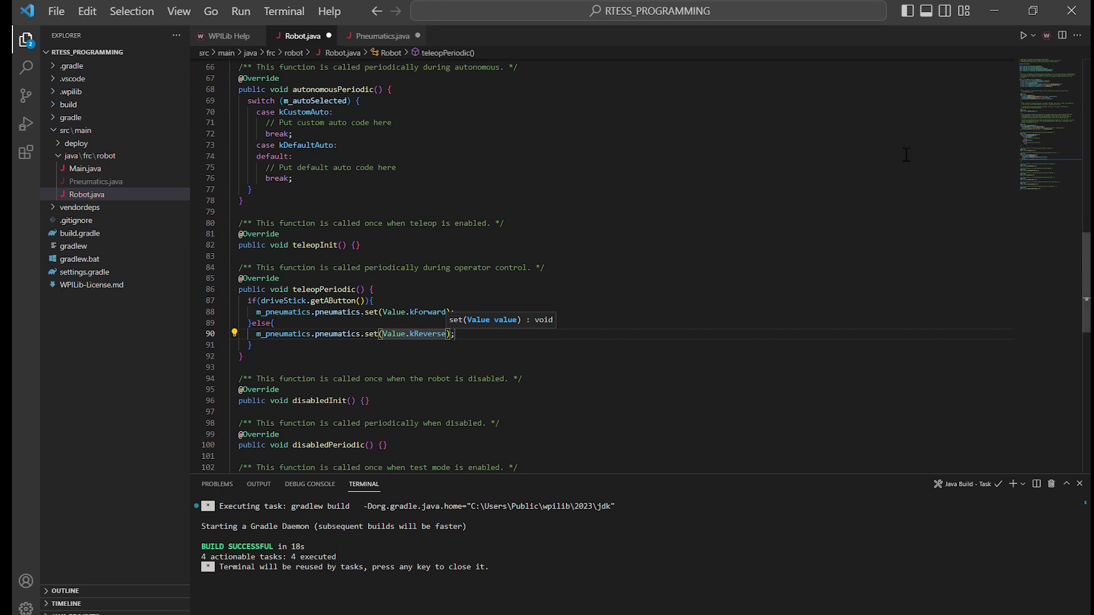